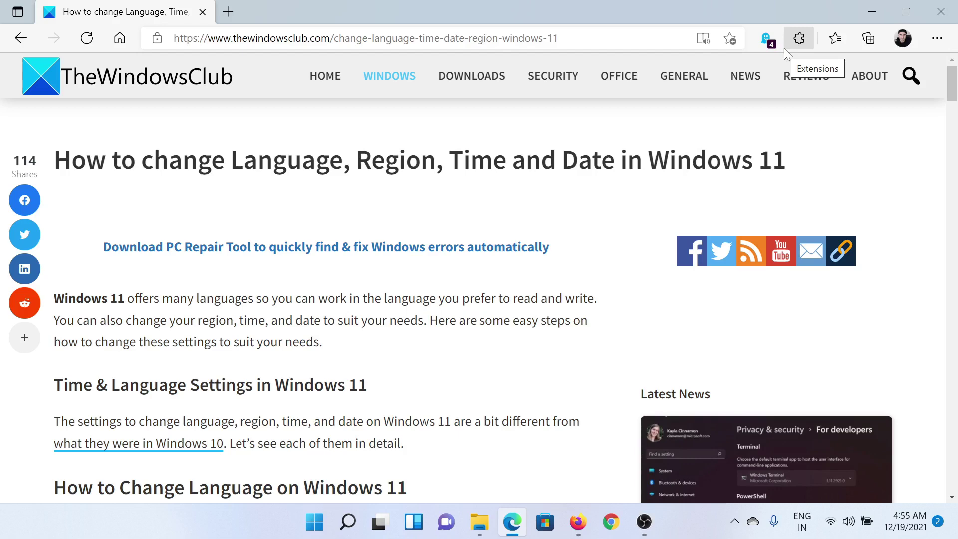
Launch Settings from the Start context menu and go to the Time & language page
right_click(320, 527)
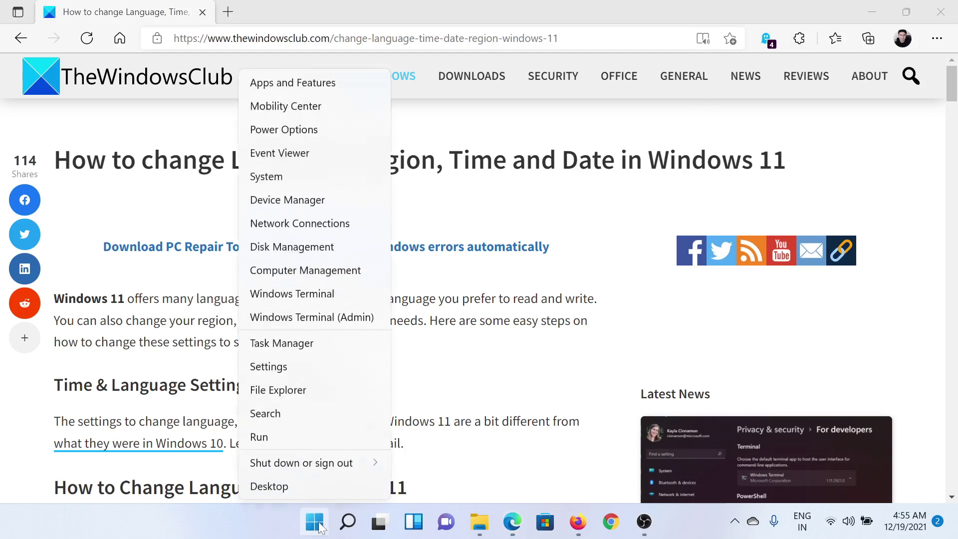
click(326, 371)
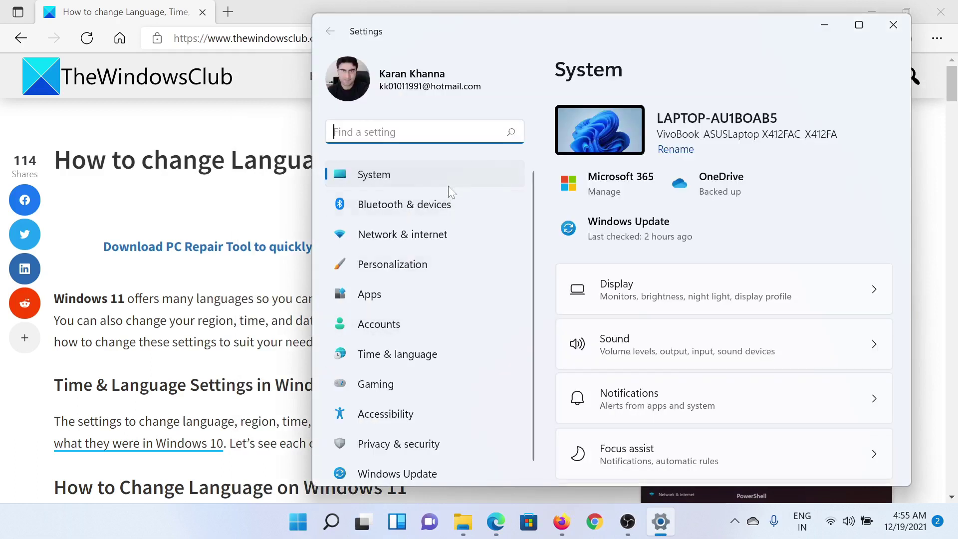
click(400, 356)
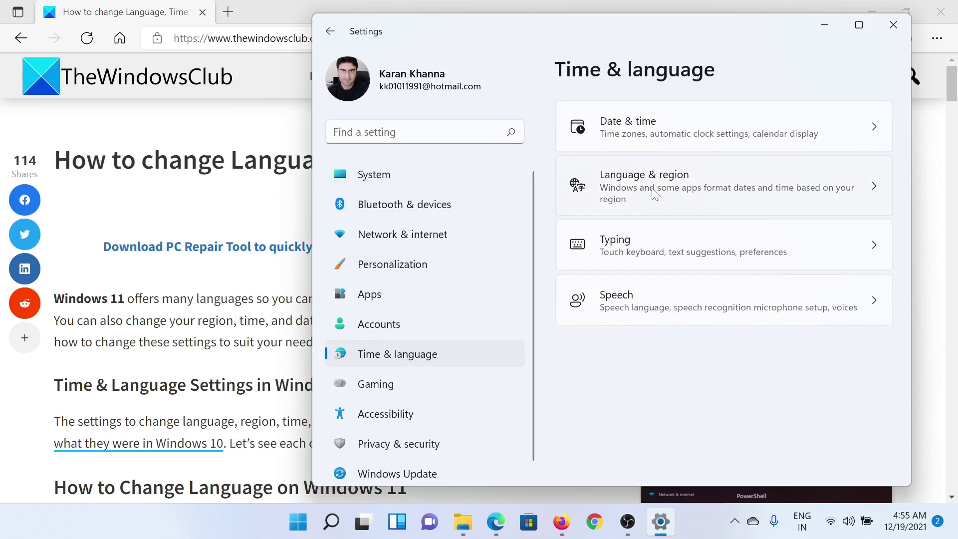
click(654, 193)
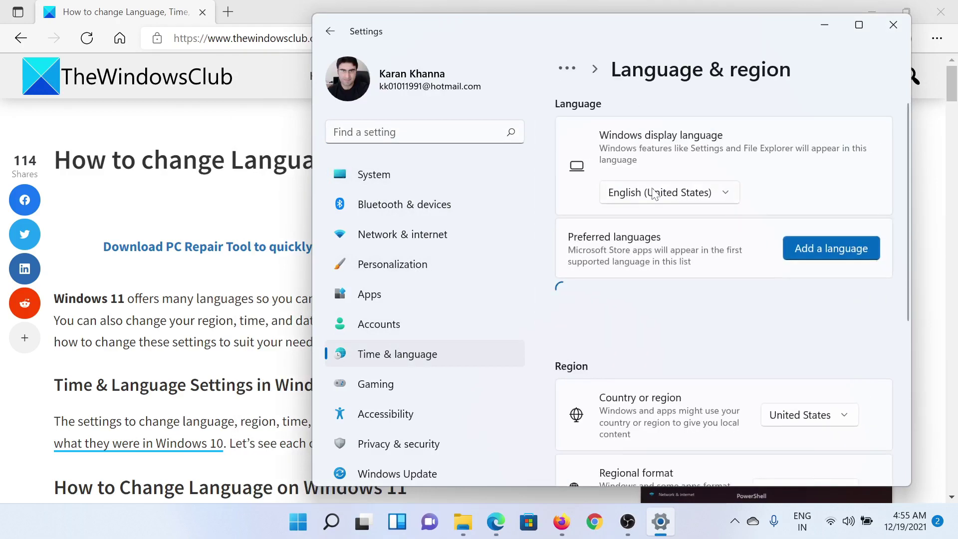
click(805, 247)
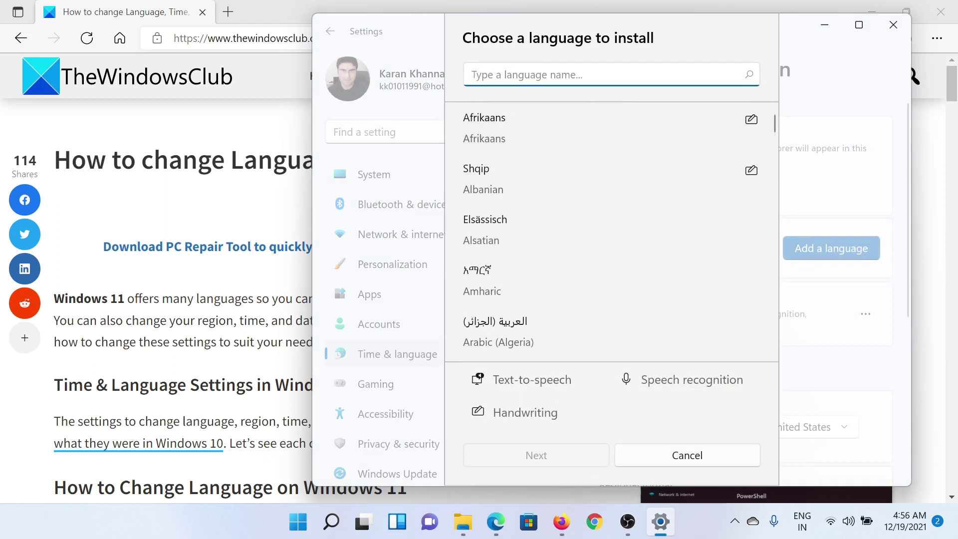
click(489, 142)
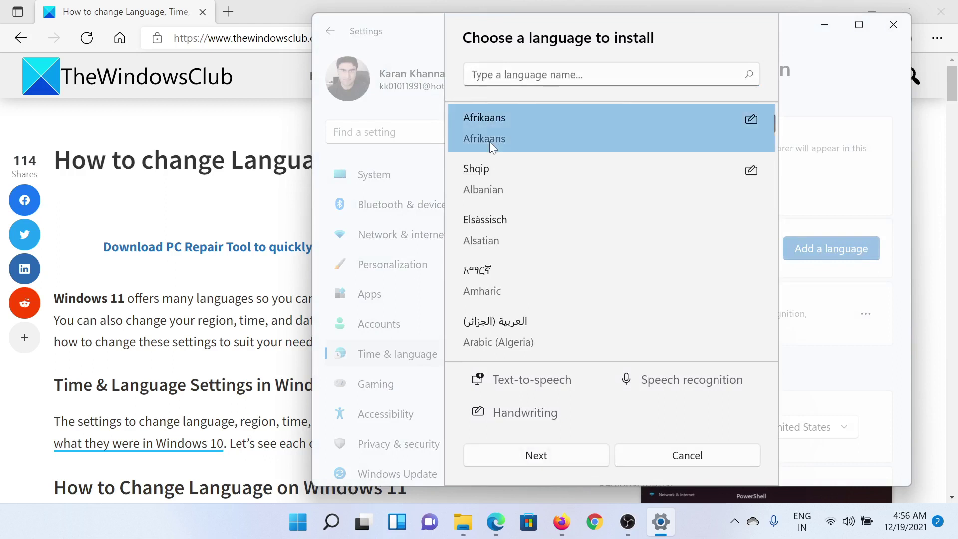
click(564, 453)
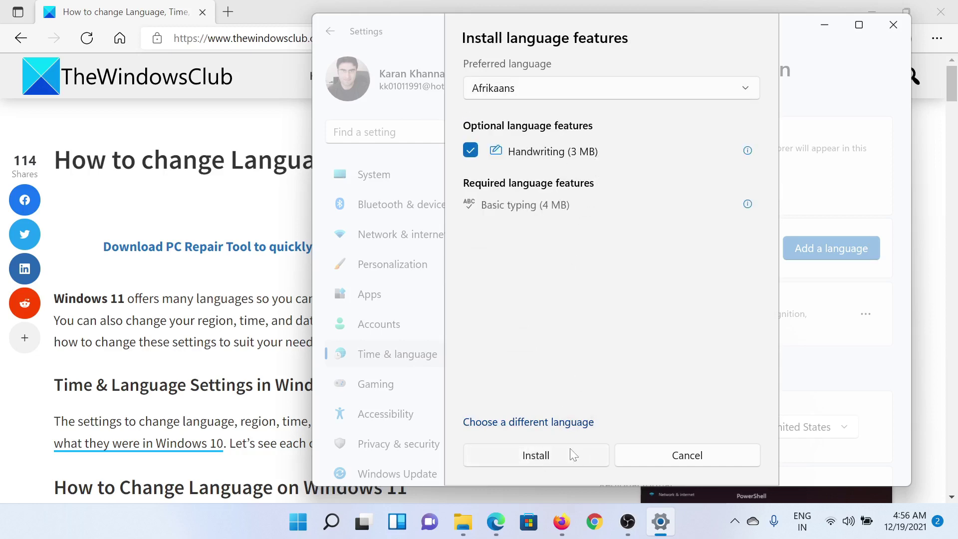
click(704, 458)
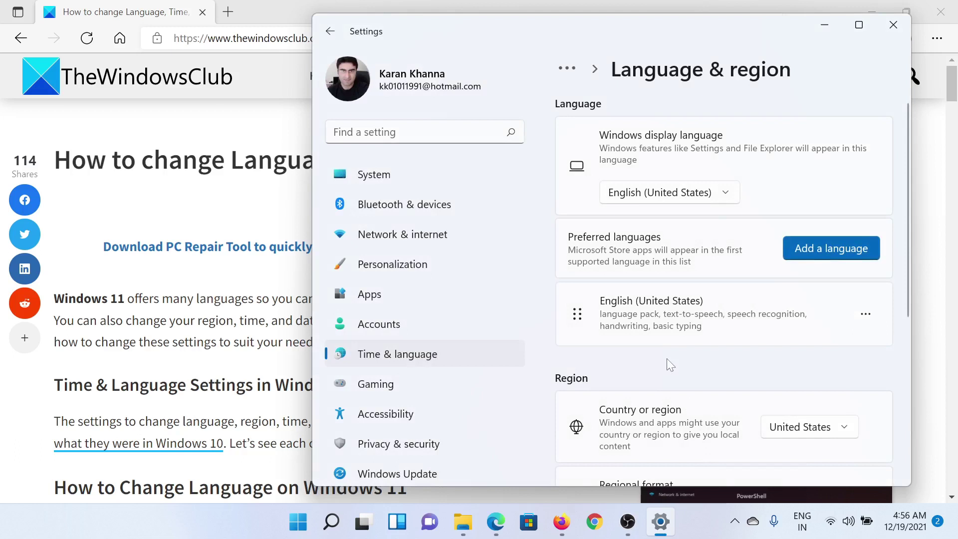
scroll(667, 359, down, 3)
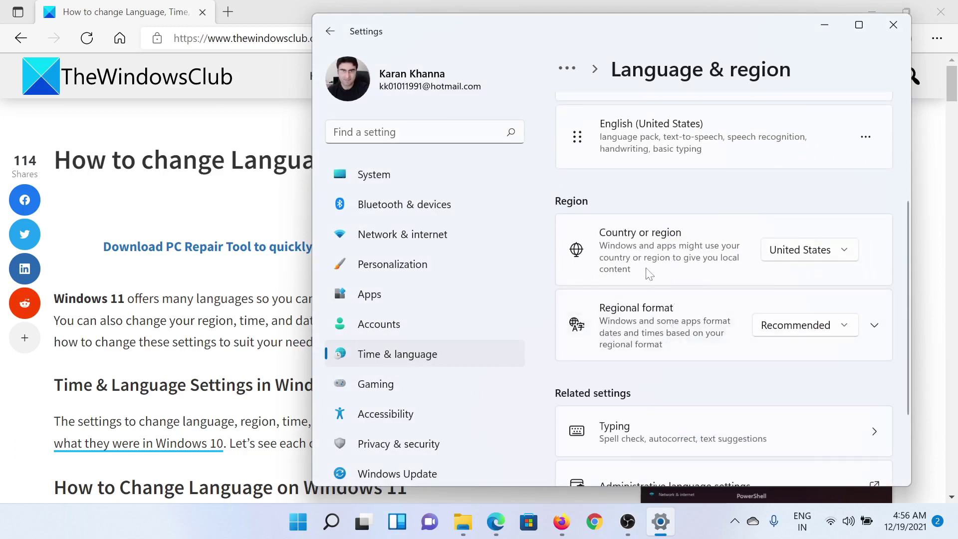
Keep United States as the region, check the regional format list, then return to Time & language
click(821, 253)
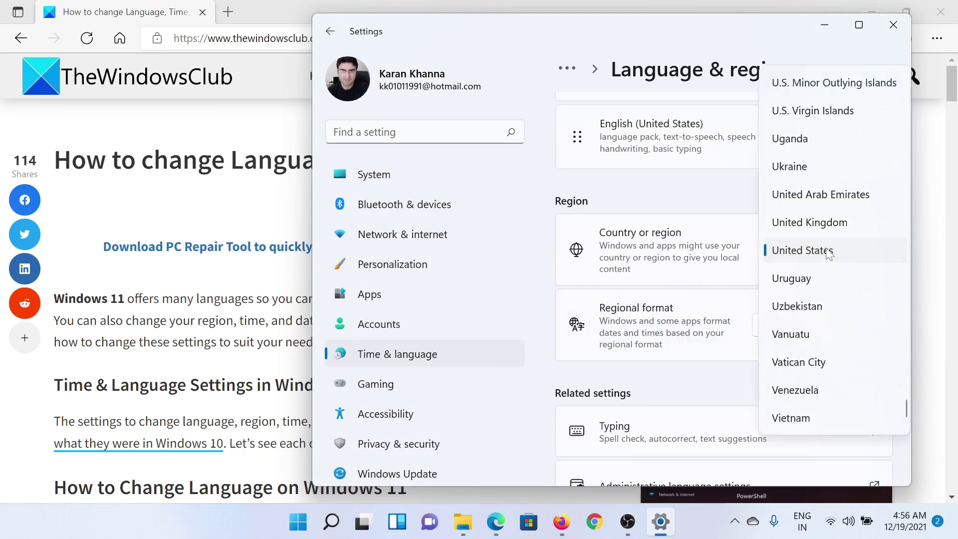
click(824, 254)
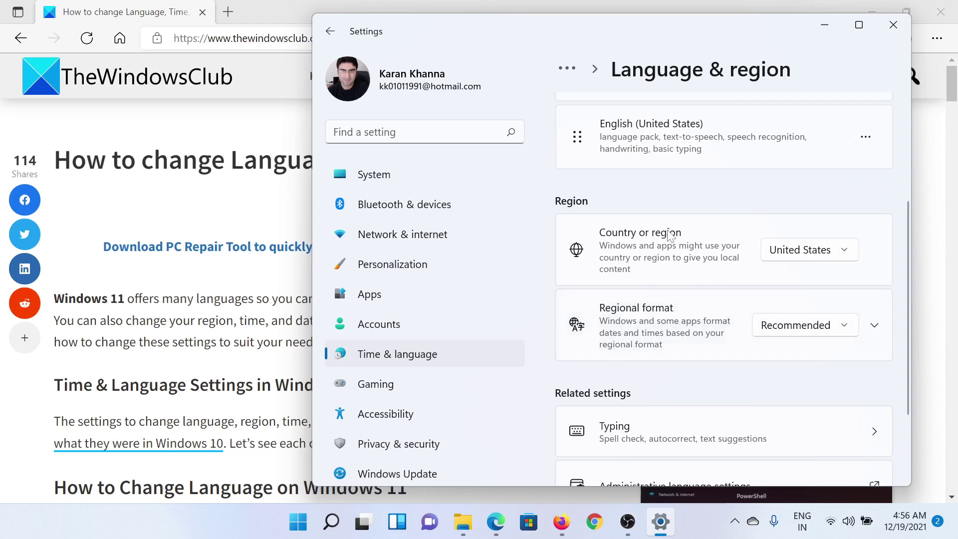
click(817, 333)
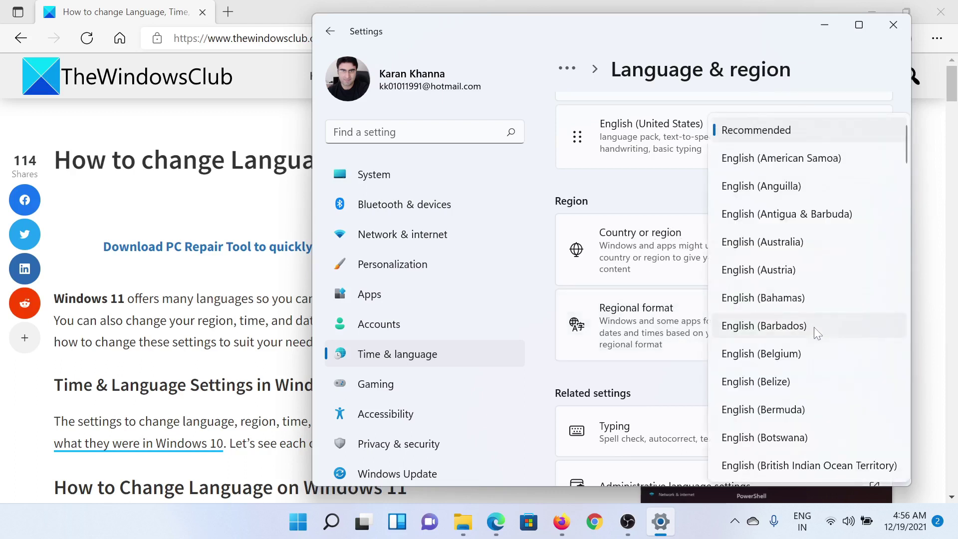
scroll(813, 325, down, 3)
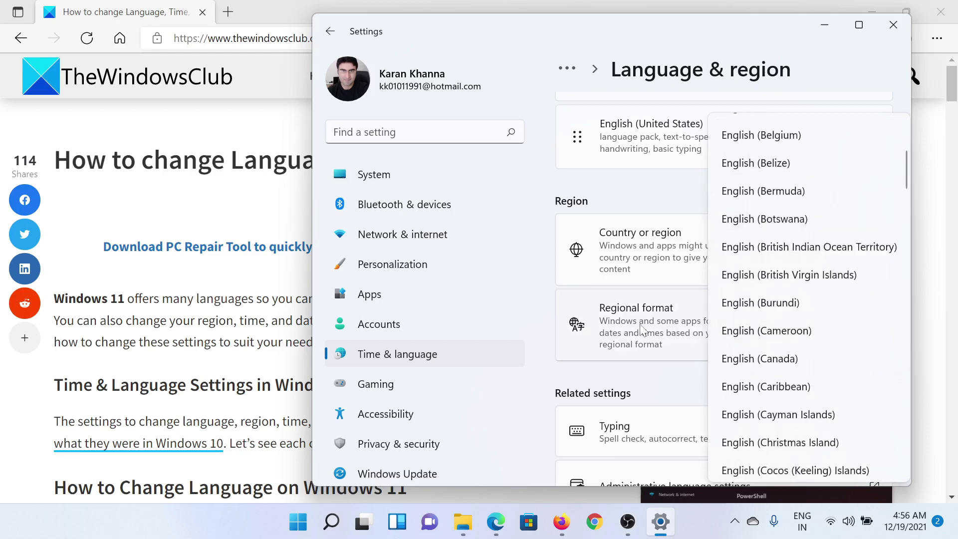
click(414, 359)
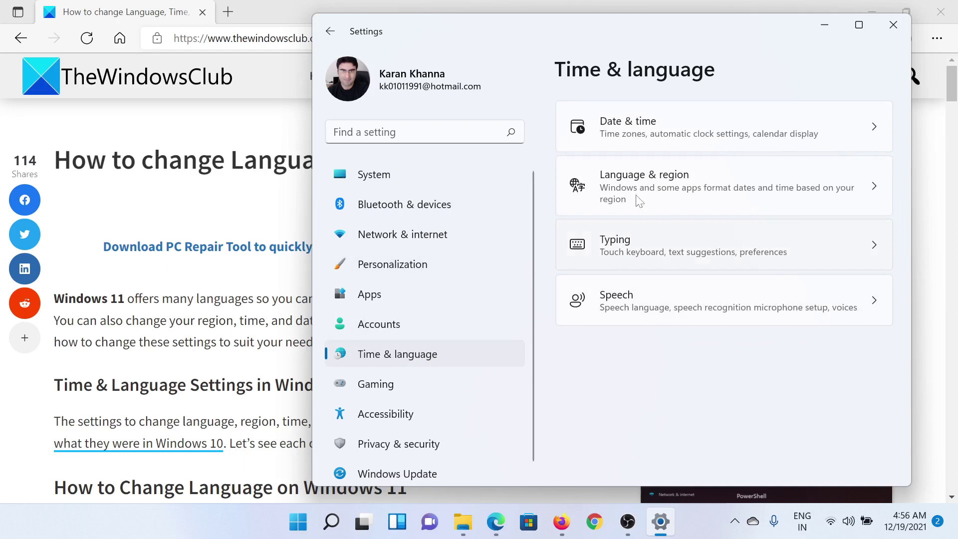
Turn off automatic time, open the manual date and time dialog, then bring Edge forward
click(669, 129)
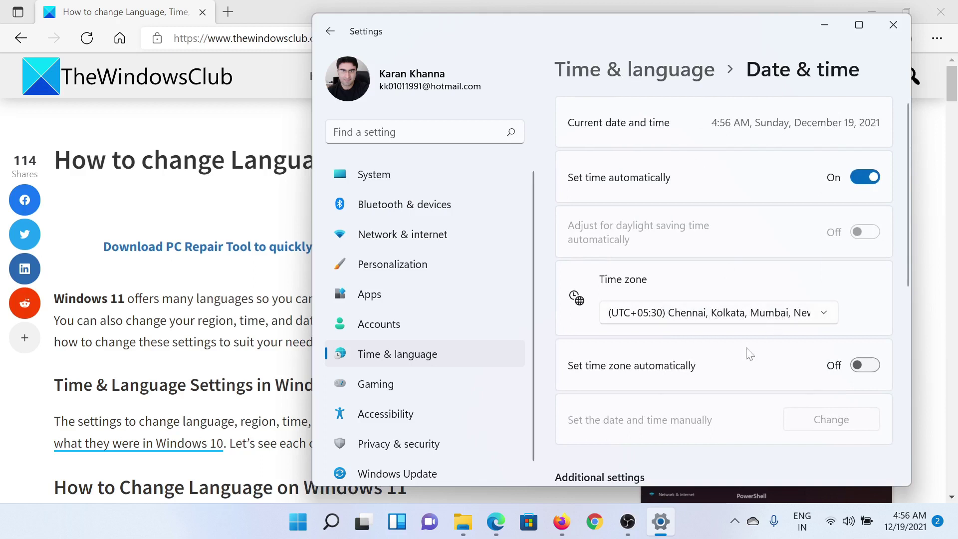
scroll(733, 364, down, 3)
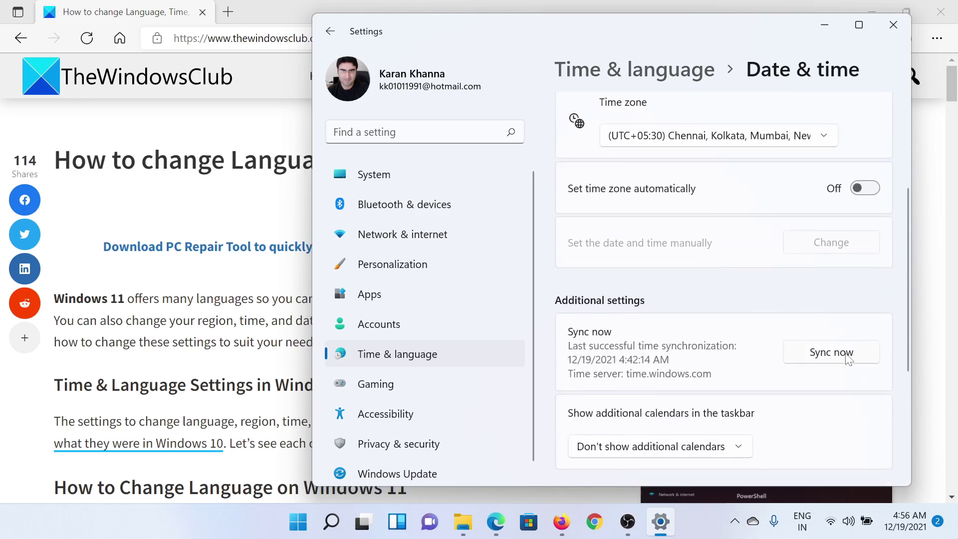
scroll(746, 360, up, 2)
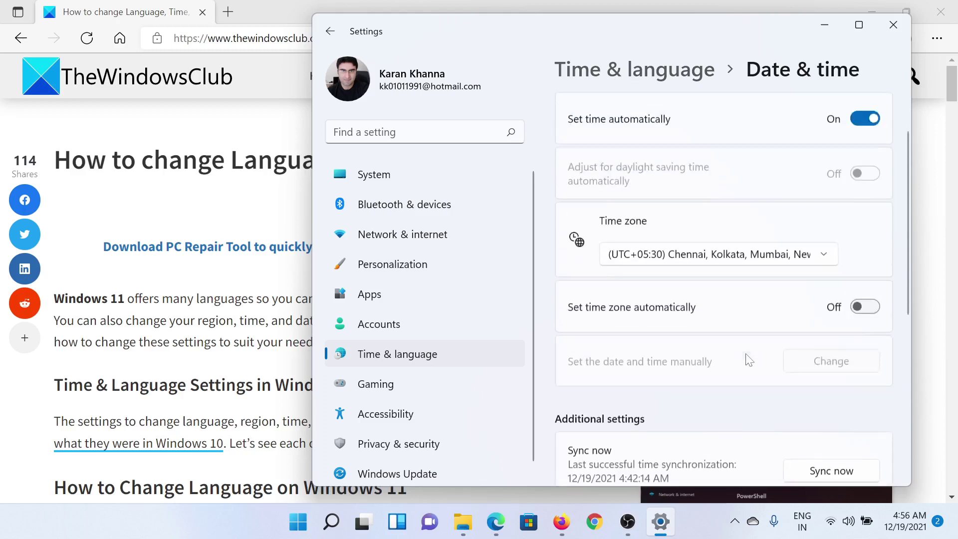
scroll(745, 359, up, 1)
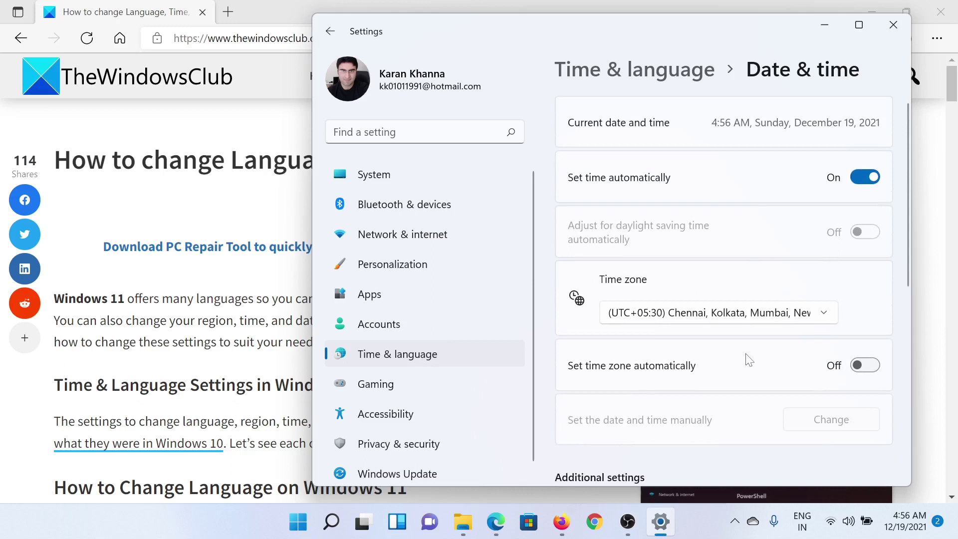
click(868, 180)
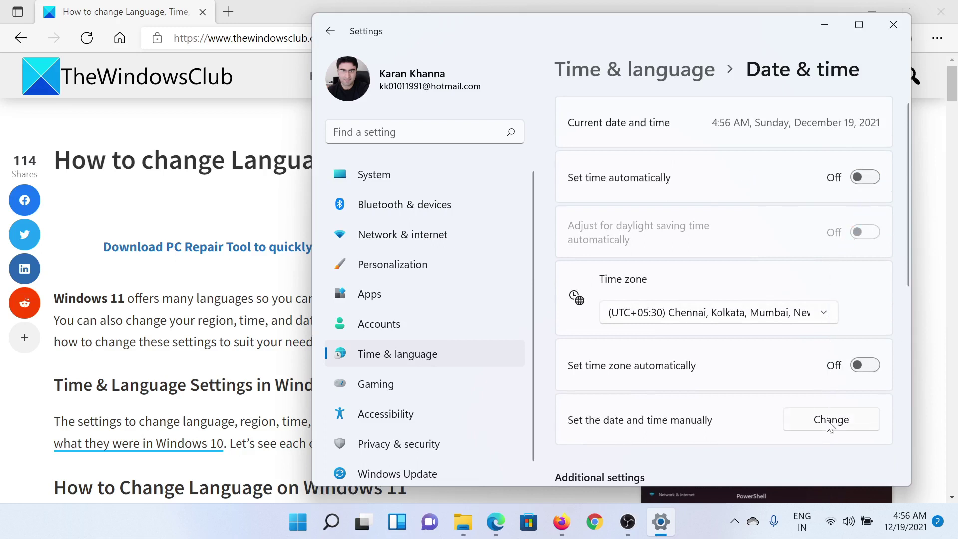
click(831, 423)
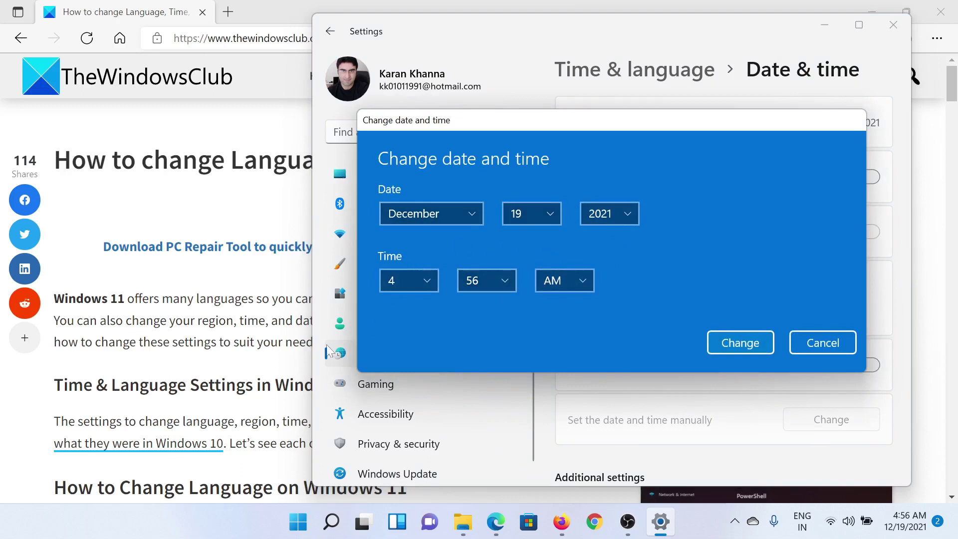
click(201, 358)
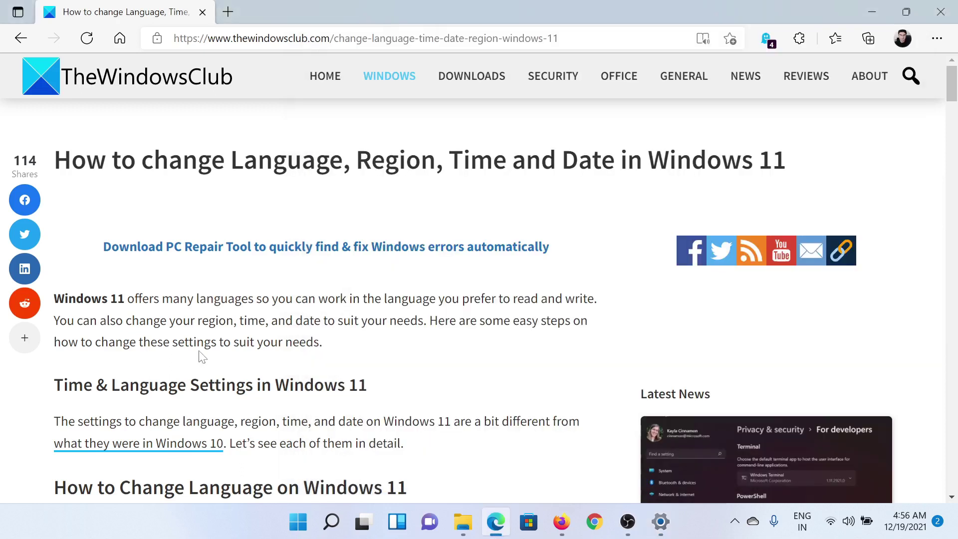